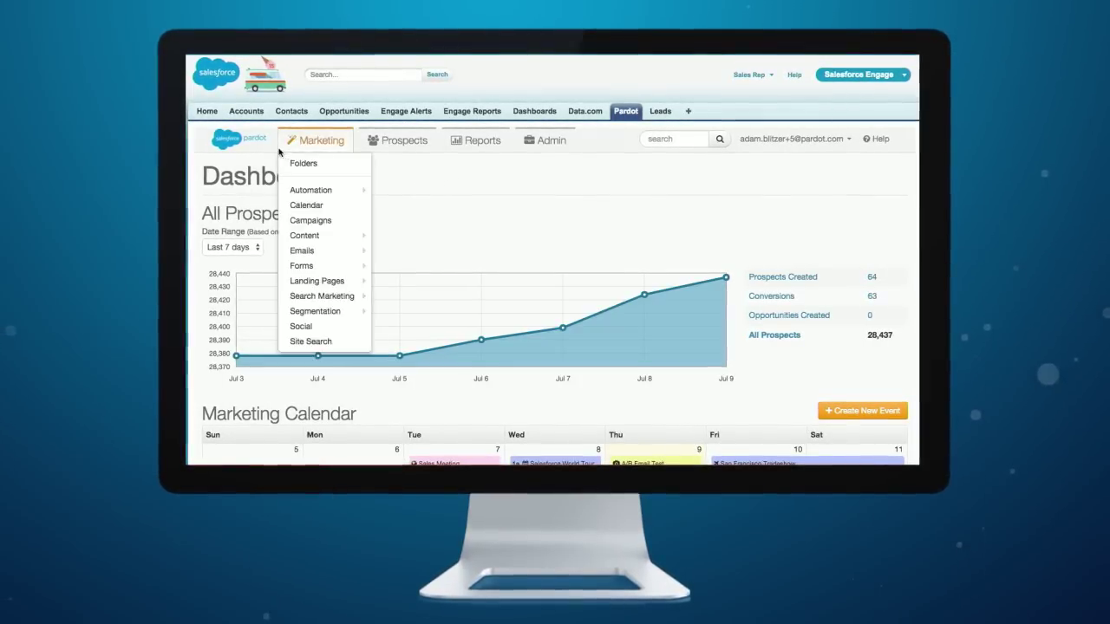
Show the thirteen contacts in the Hot Prospects view of the Contacts list.
scroll(267, 145, down, 2)
scroll(267, 145, down, 3)
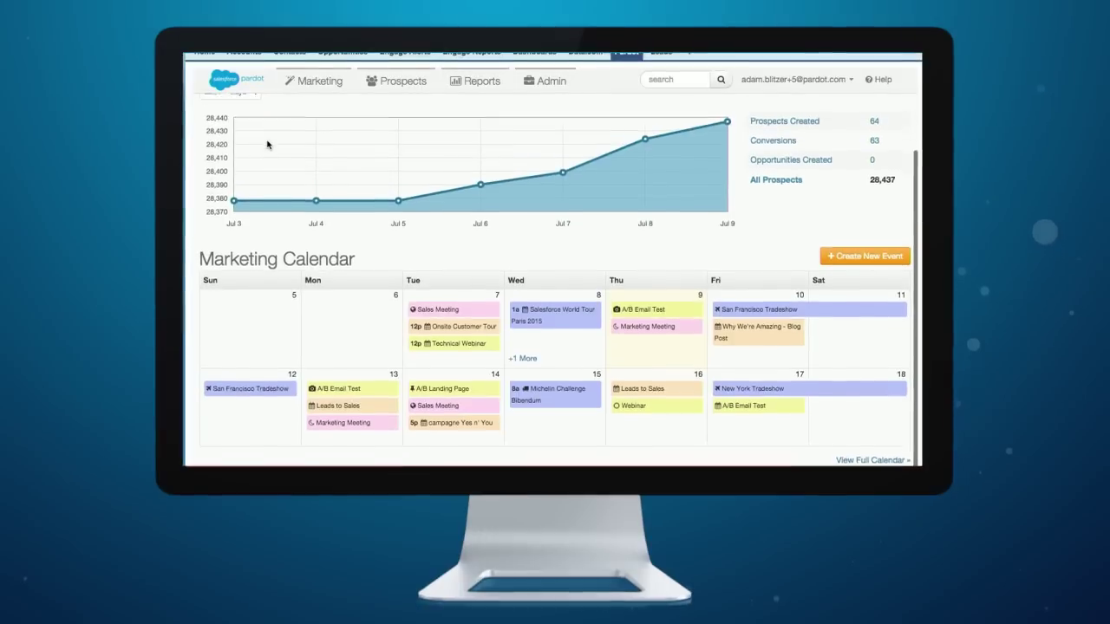
scroll(267, 145, up, 5)
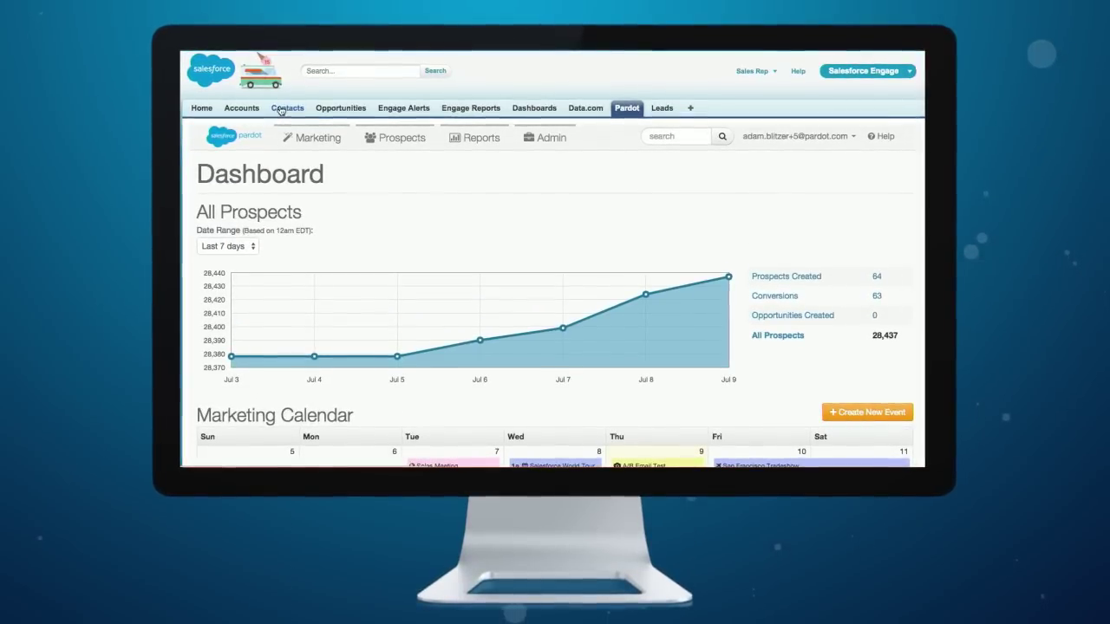
click(281, 110)
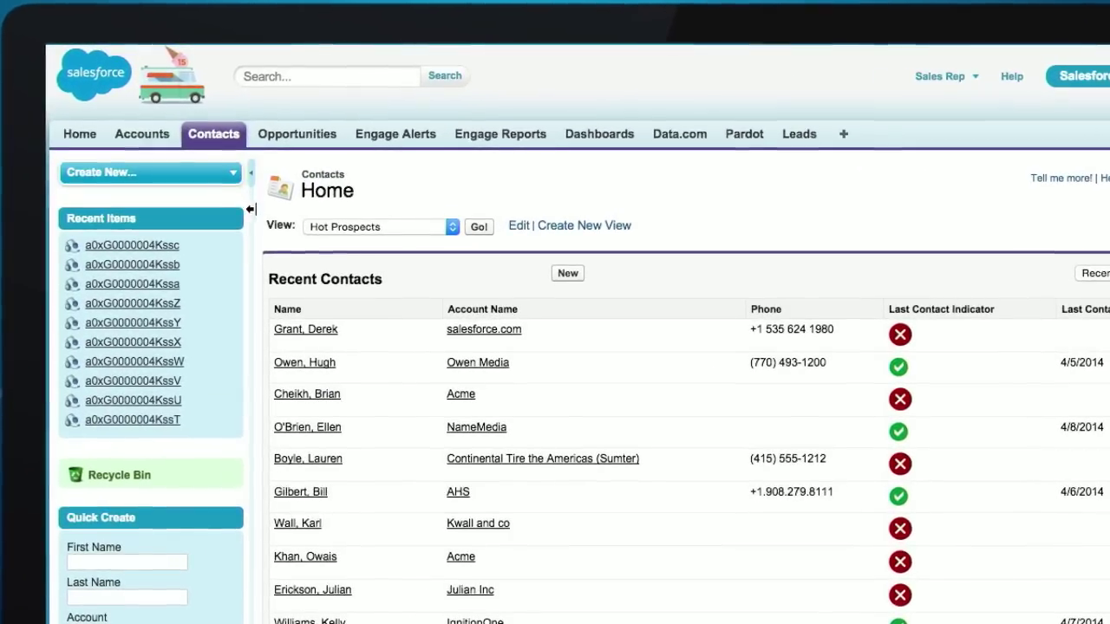
click(479, 226)
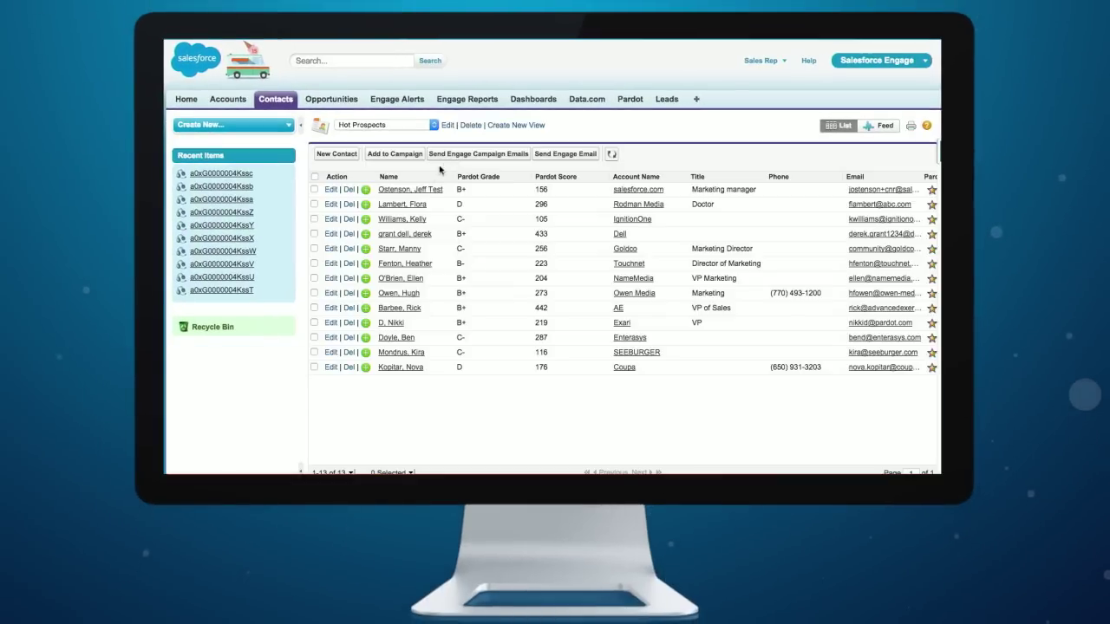
Select all 13 hot prospects and start an Engage email using the LenoxSoft Webinars template.
click(315, 178)
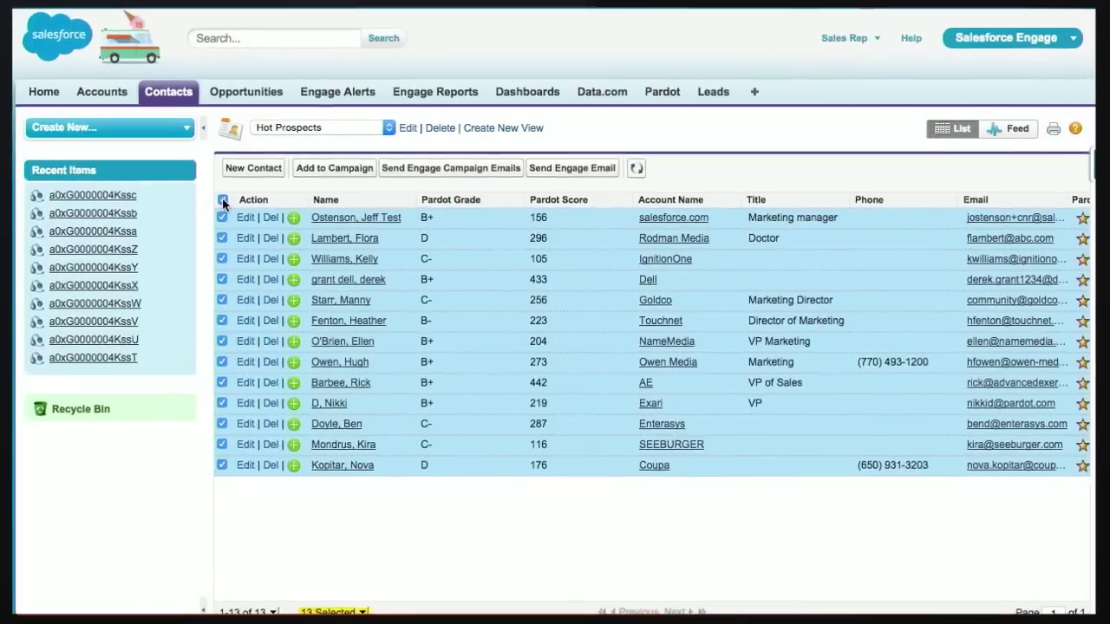
click(403, 170)
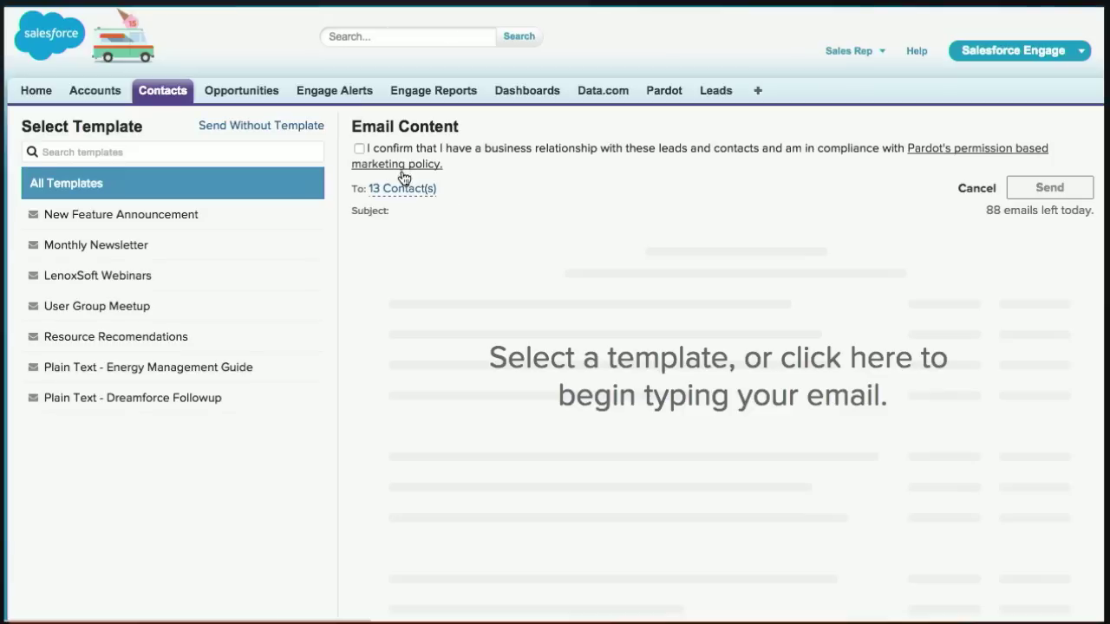
click(574, 373)
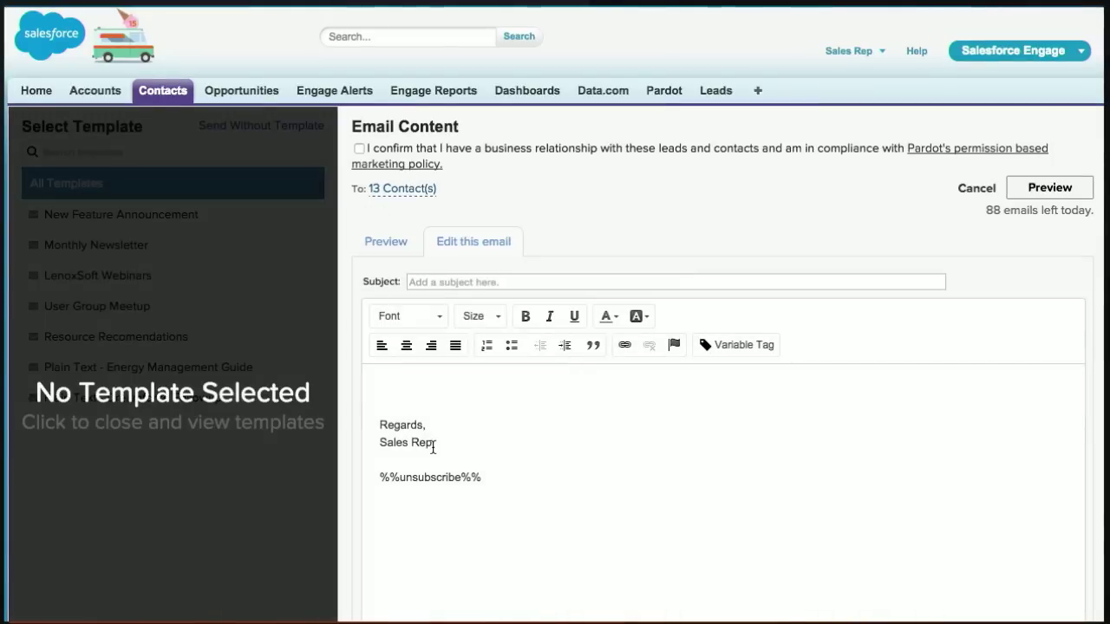
click(278, 336)
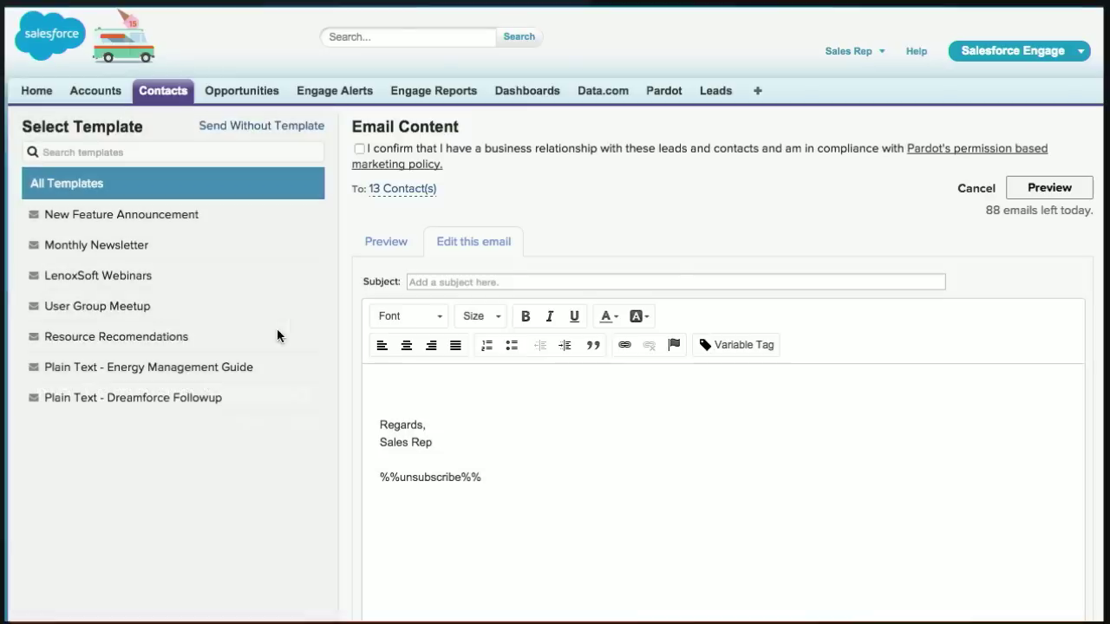
click(162, 279)
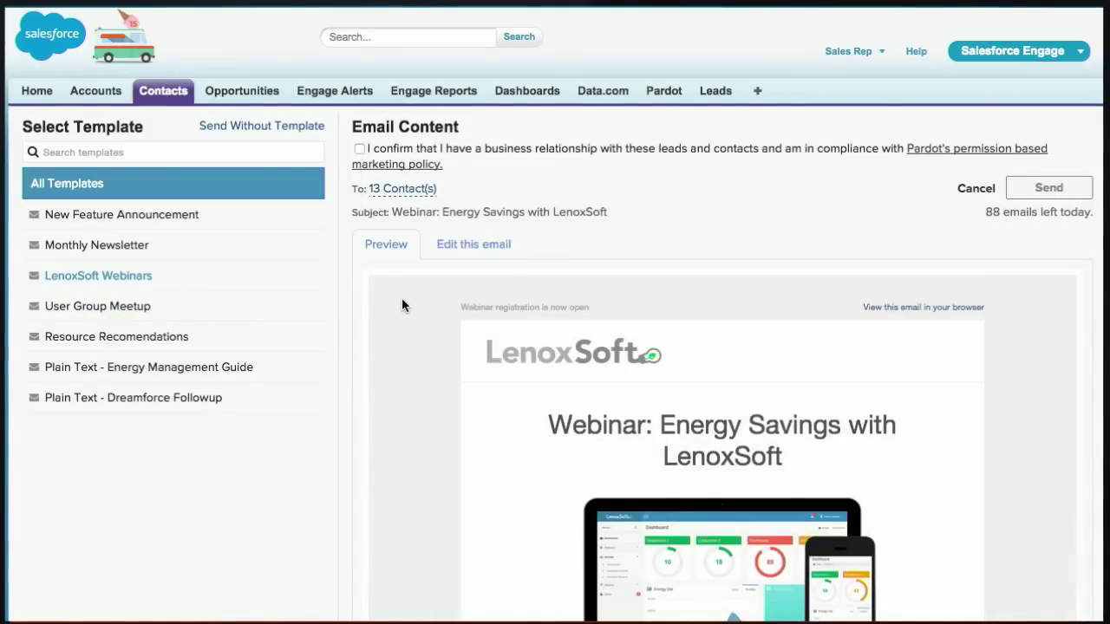
Scroll through the preview of the email 'Webinar: Energy Savings with LenoxSoft'.
scroll(407, 297, down, 1)
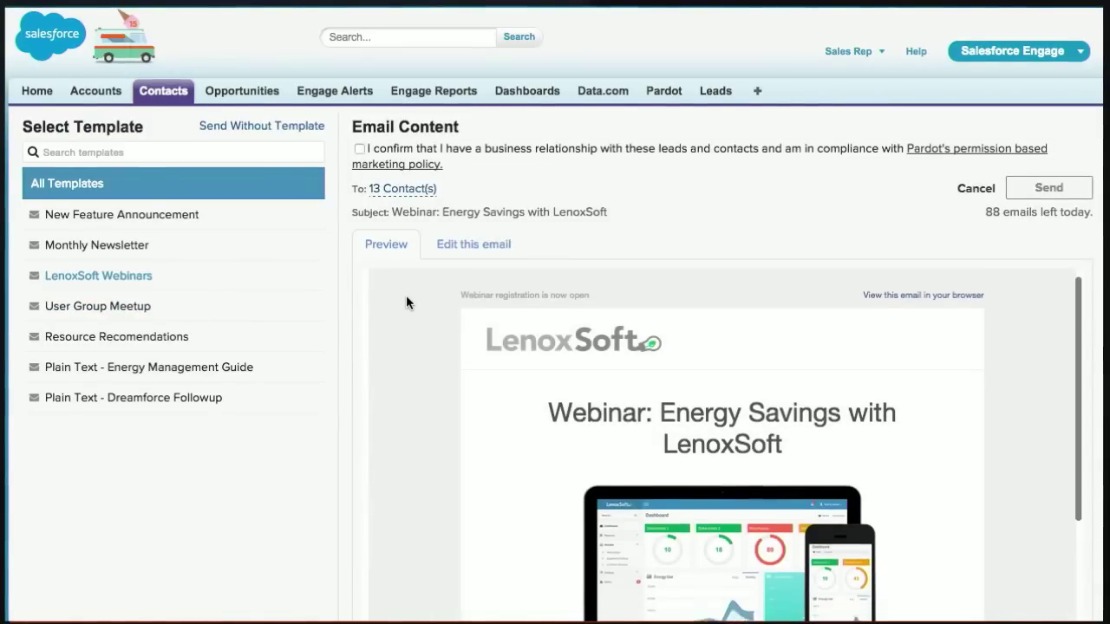
scroll(407, 296, down, 1)
scroll(407, 296, down, 1)
scroll(407, 297, down, 1)
scroll(407, 296, down, 1)
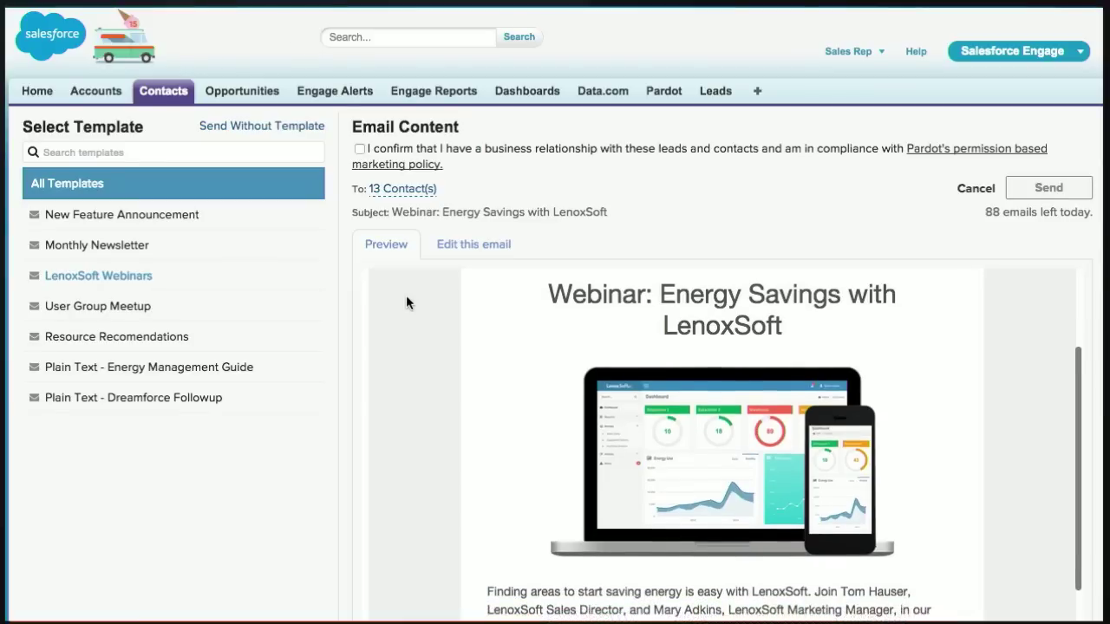
scroll(407, 297, down, 1)
scroll(407, 296, down, 1)
scroll(407, 296, down, 1)
scroll(407, 297, down, 1)
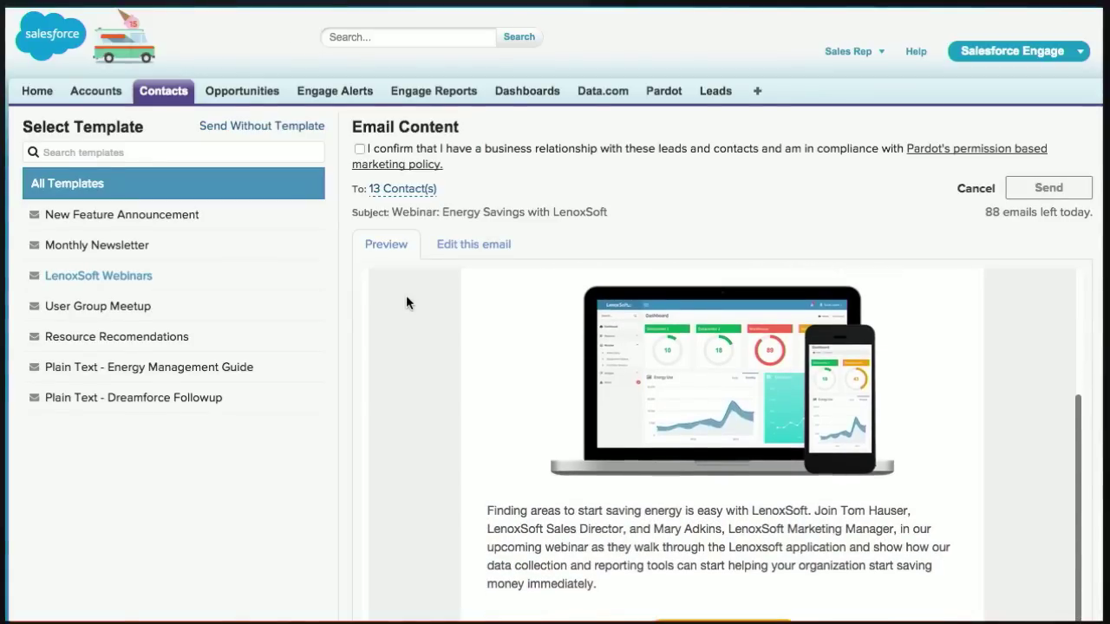
scroll(407, 296, down, 1)
scroll(407, 296, down, 1)
scroll(407, 297, down, 2)
scroll(406, 296, down, 1)
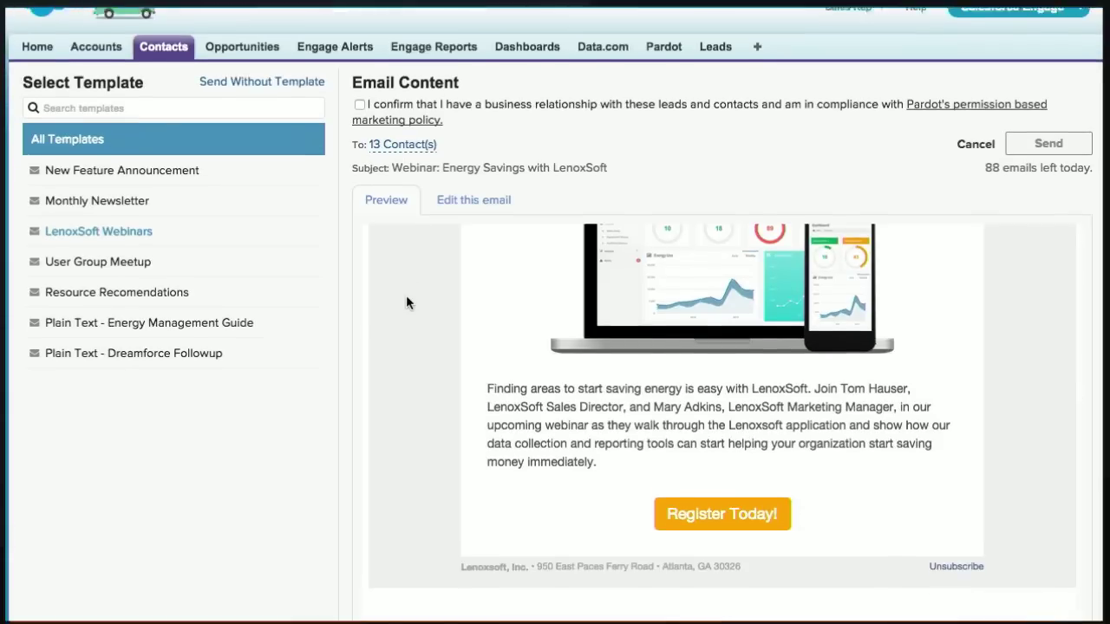
scroll(406, 297, down, 1)
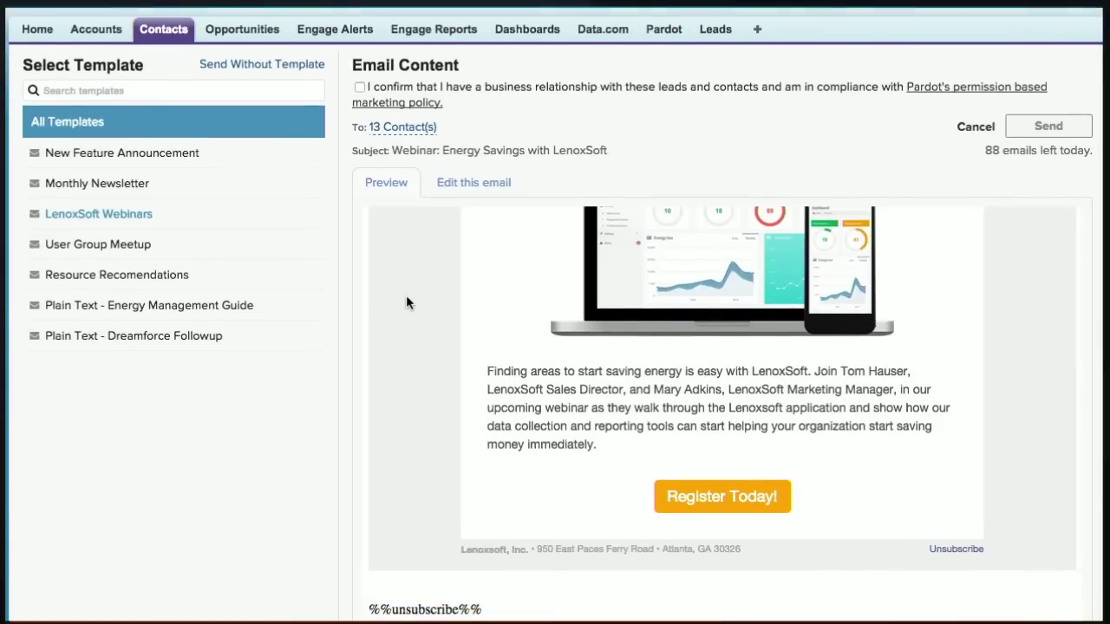
Review the editable email body from logo through registration call-to-action and footer.
click(459, 186)
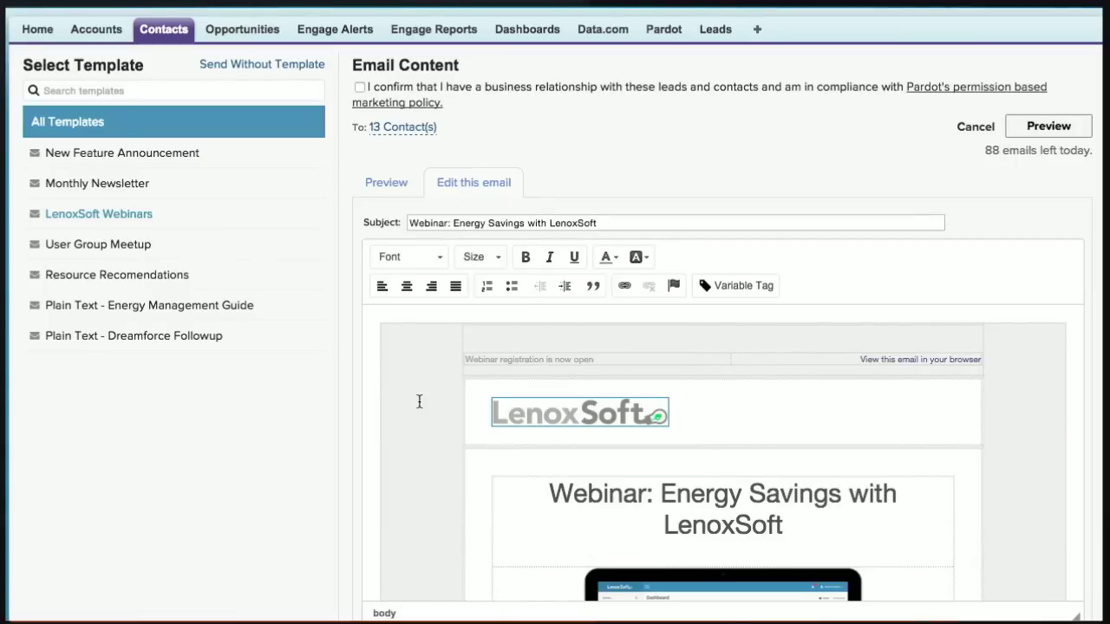
scroll(419, 401, down, 1)
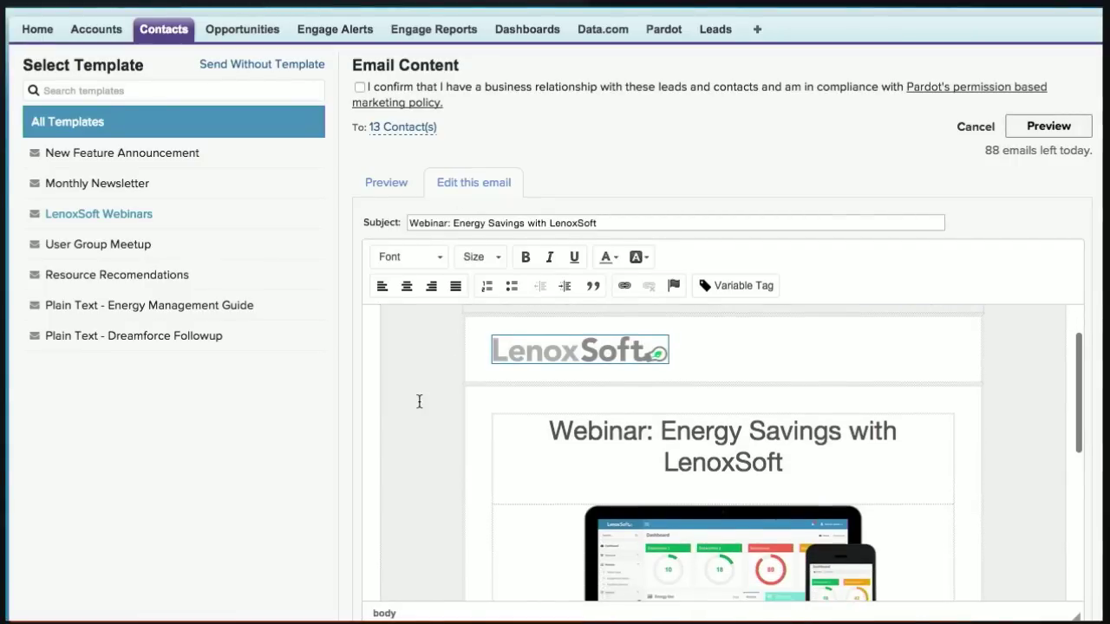
scroll(419, 402, down, 1)
scroll(419, 401, down, 1)
scroll(419, 402, down, 1)
scroll(418, 402, down, 1)
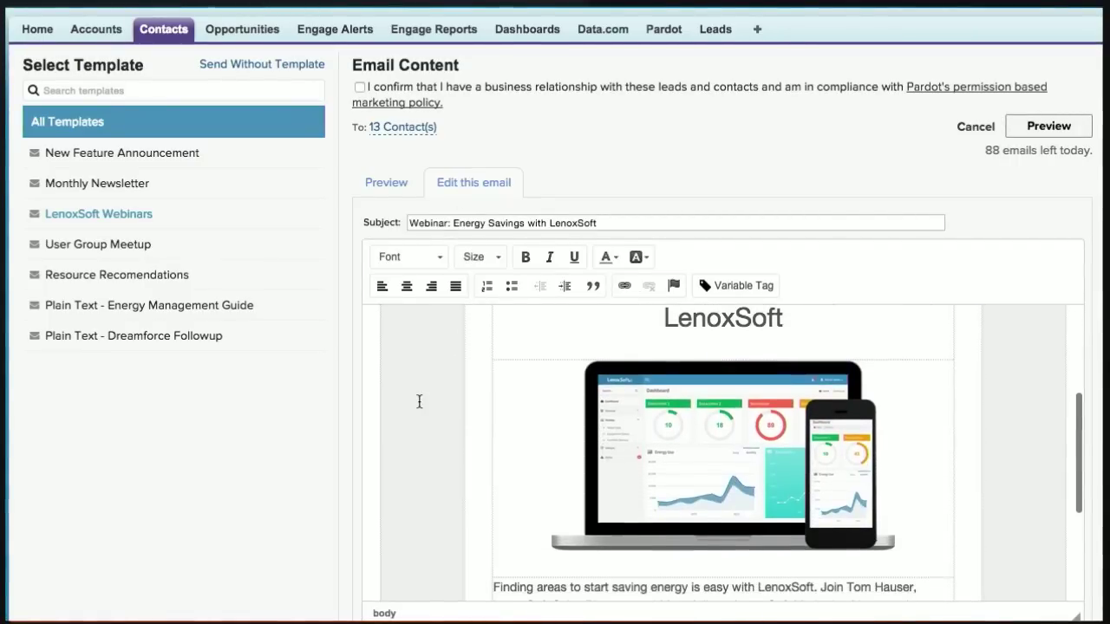
scroll(419, 401, down, 1)
scroll(419, 401, down, 1)
scroll(418, 402, down, 1)
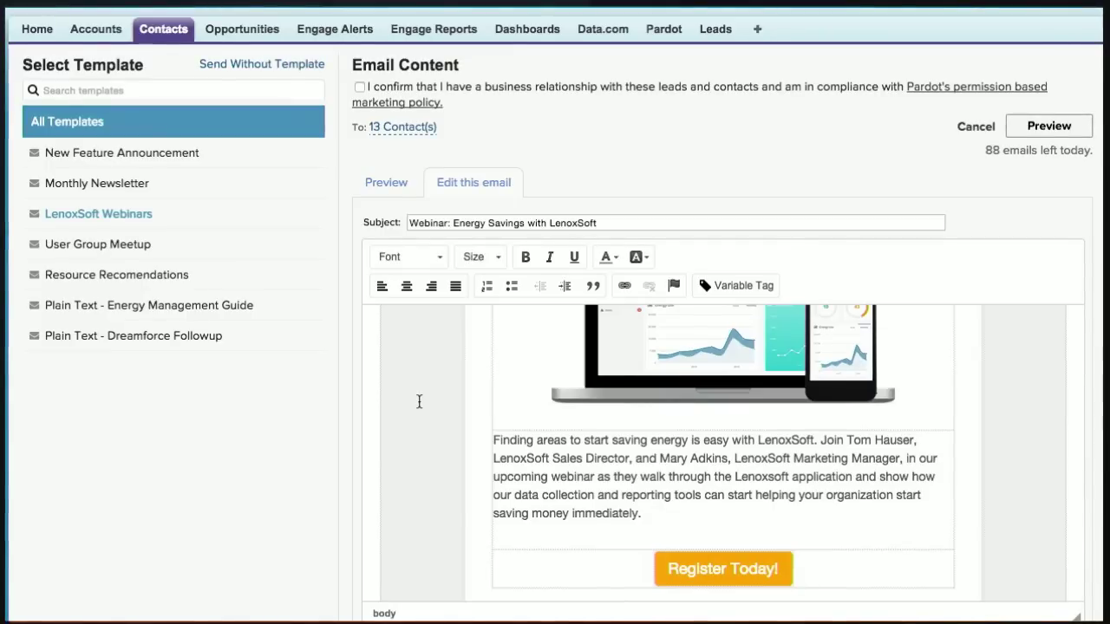
scroll(419, 402, down, 1)
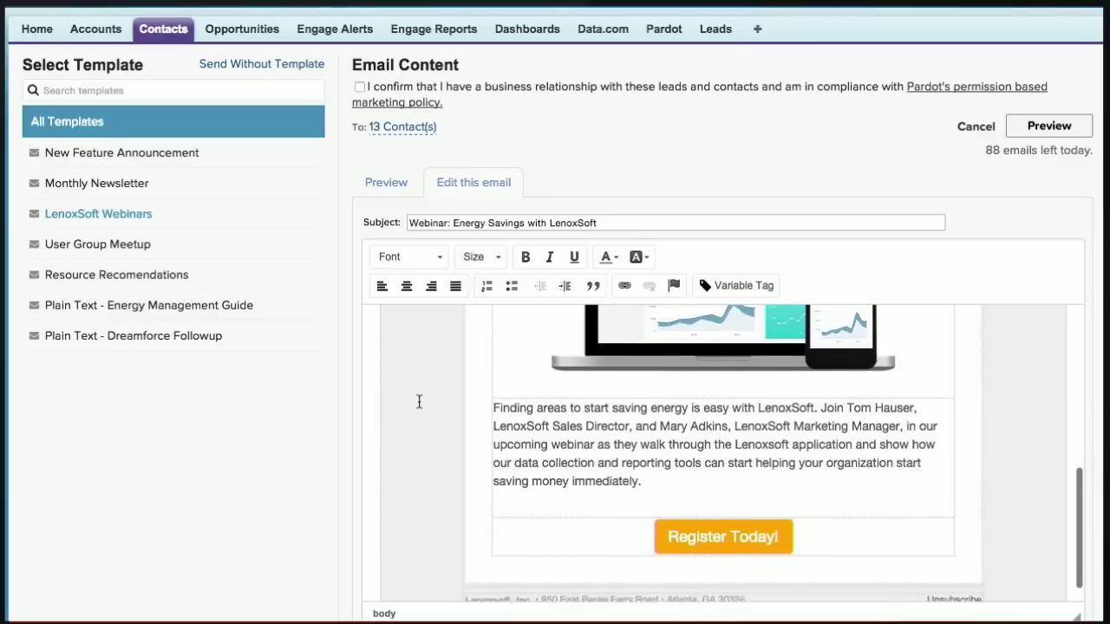
scroll(419, 401, down, 1)
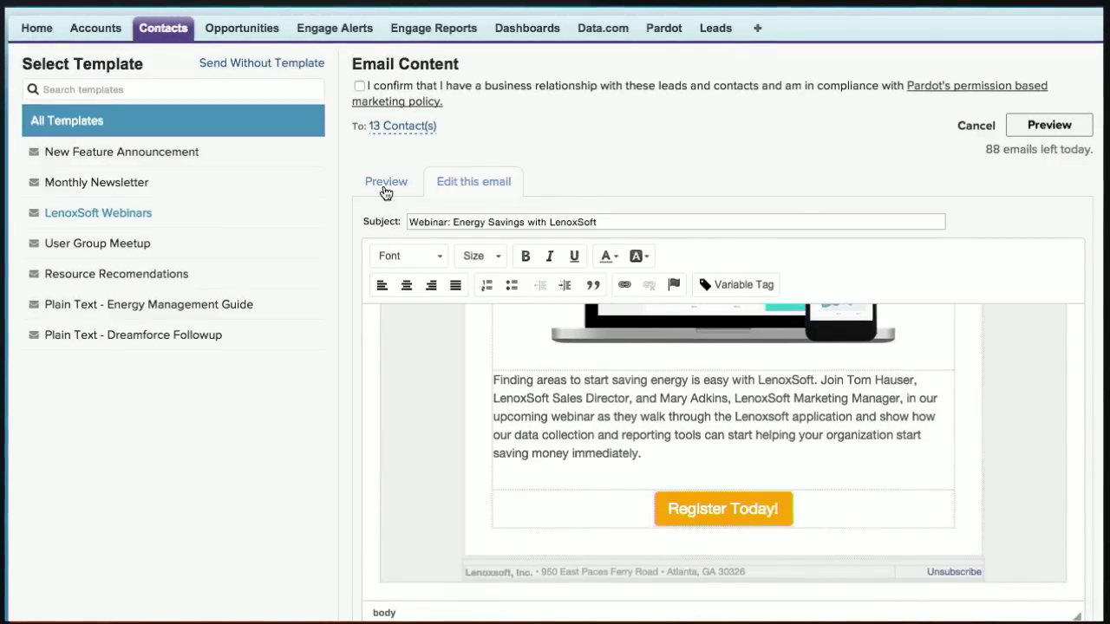
Send the webinar email and view the seven-day report: 4,313 delivered, 770 opens, 272 clicks.
click(384, 188)
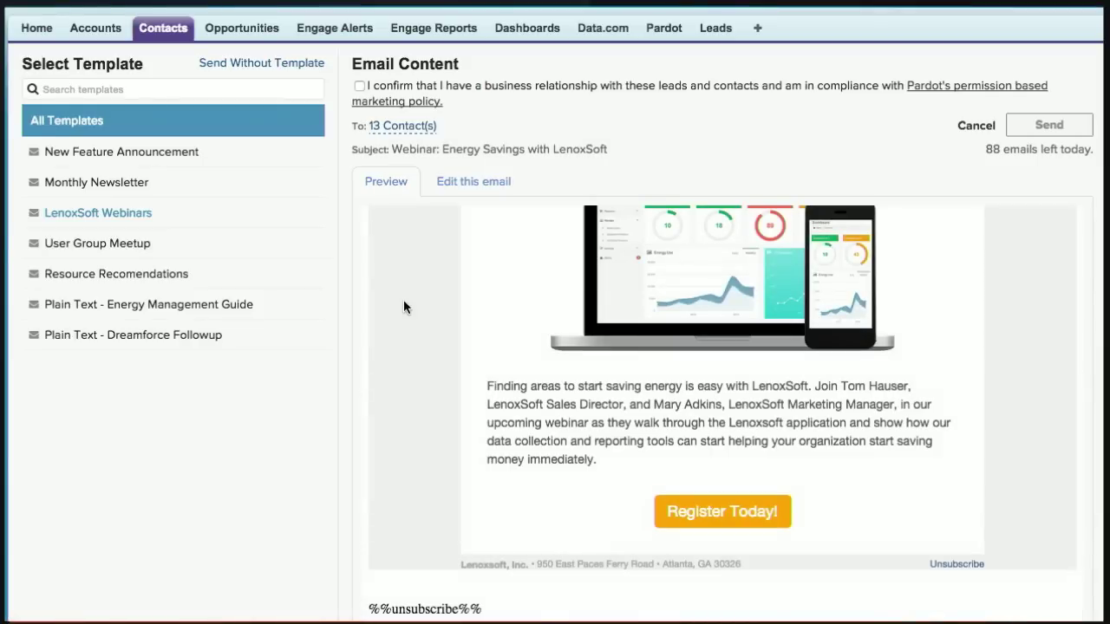
scroll(403, 304, up, 1)
scroll(403, 301, up, 5)
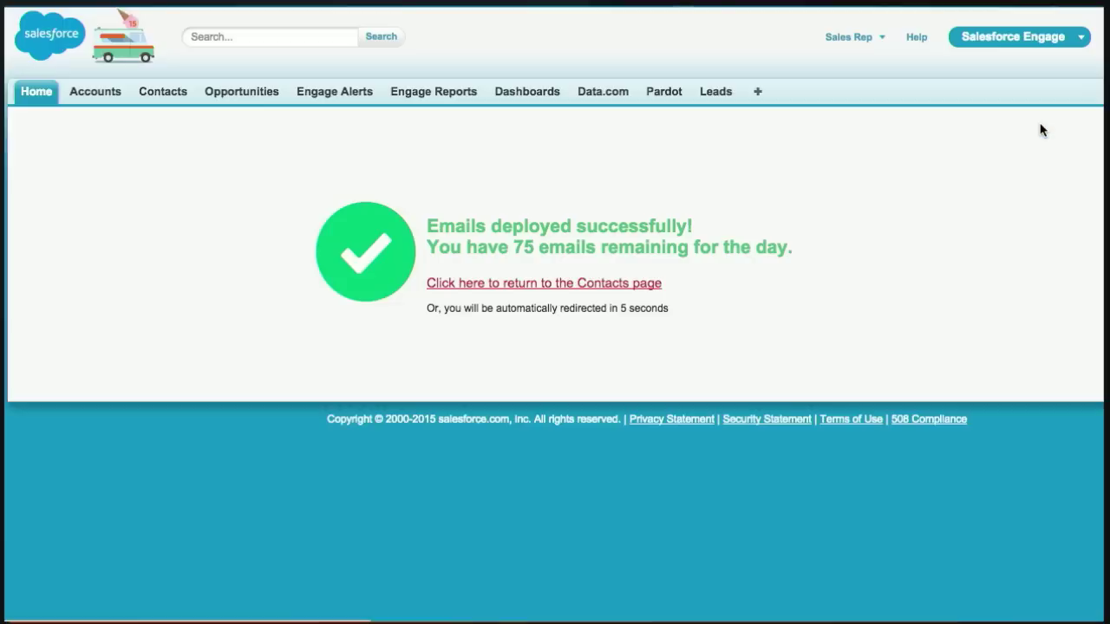
click(453, 93)
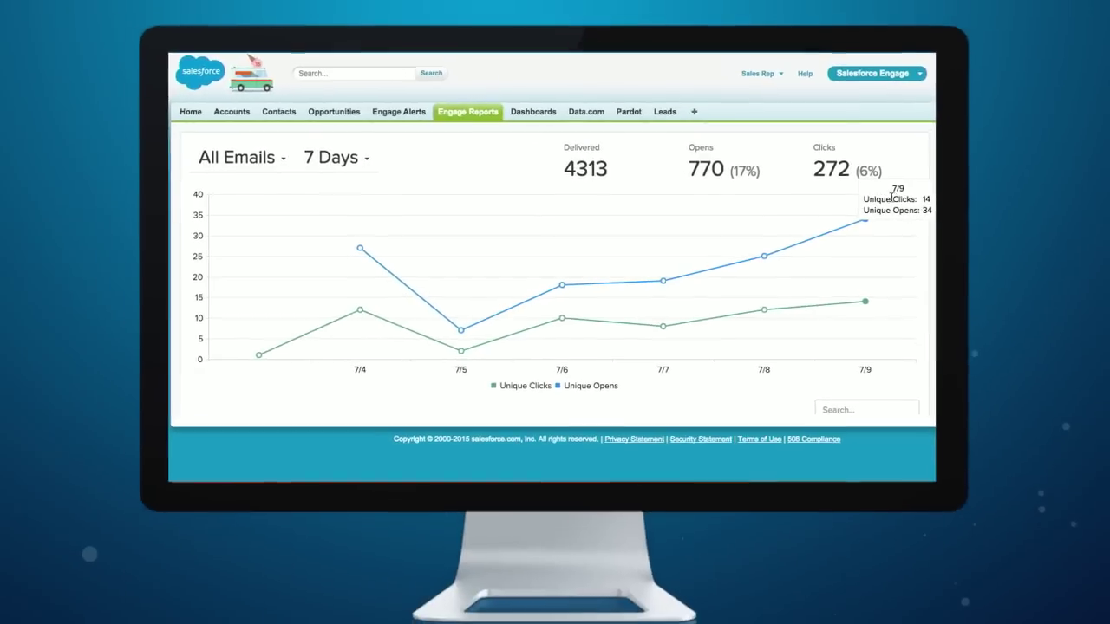
Check the LenoxSoft Webinars email results (13 delivered, 3 opens, 1 click) and the prospect alerts.
scroll(899, 198, down, 2)
scroll(901, 201, down, 2)
scroll(901, 201, down, 2)
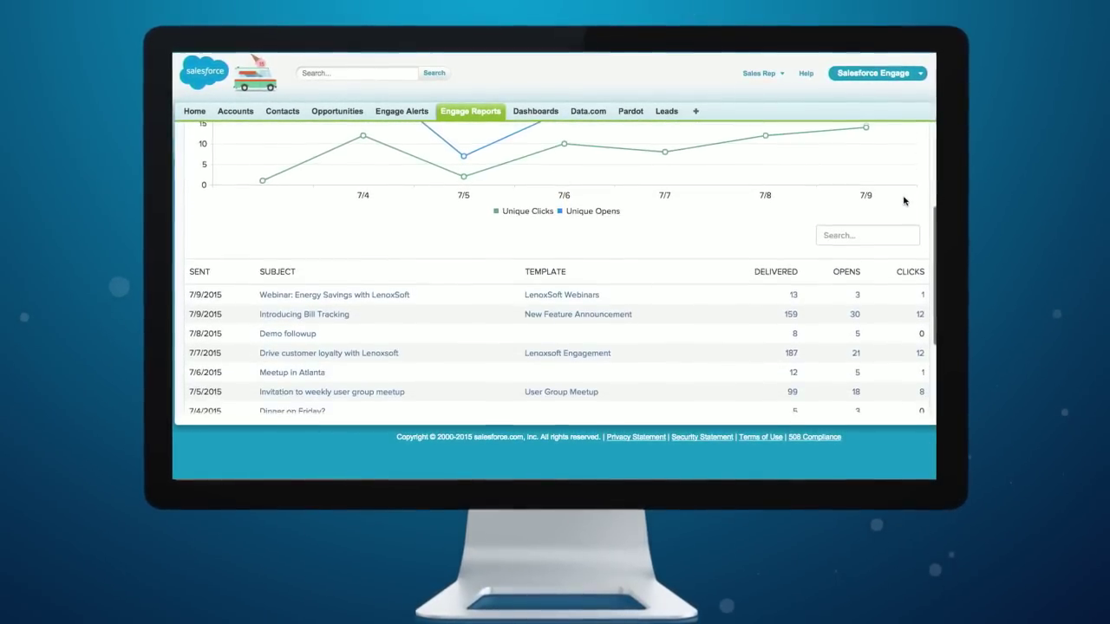
scroll(904, 199, down, 2)
scroll(906, 196, down, 1)
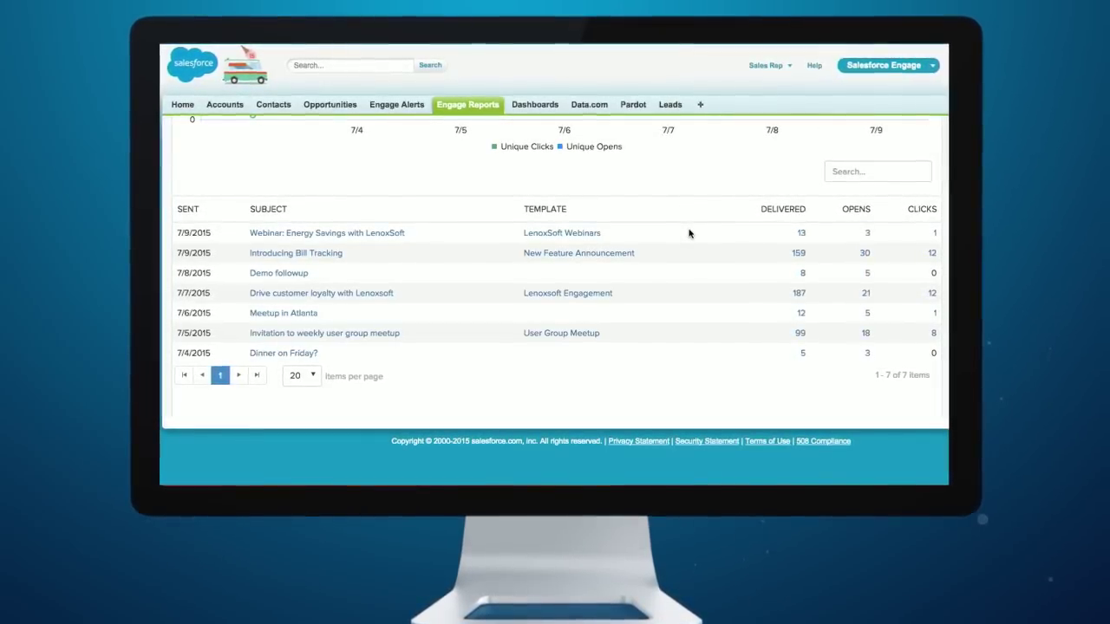
click(590, 231)
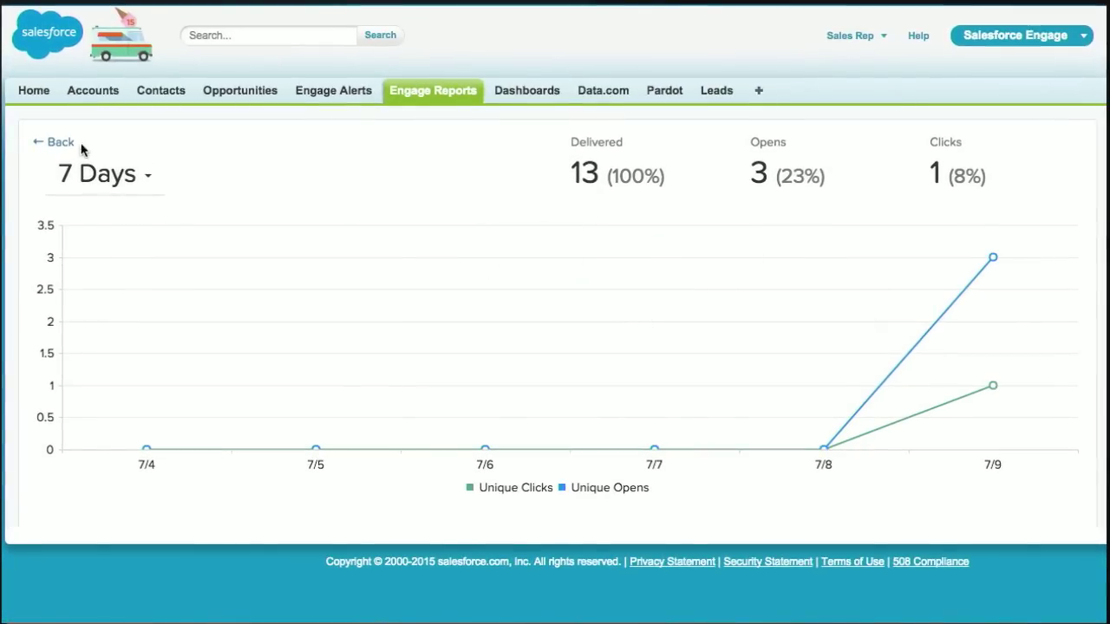
click(54, 143)
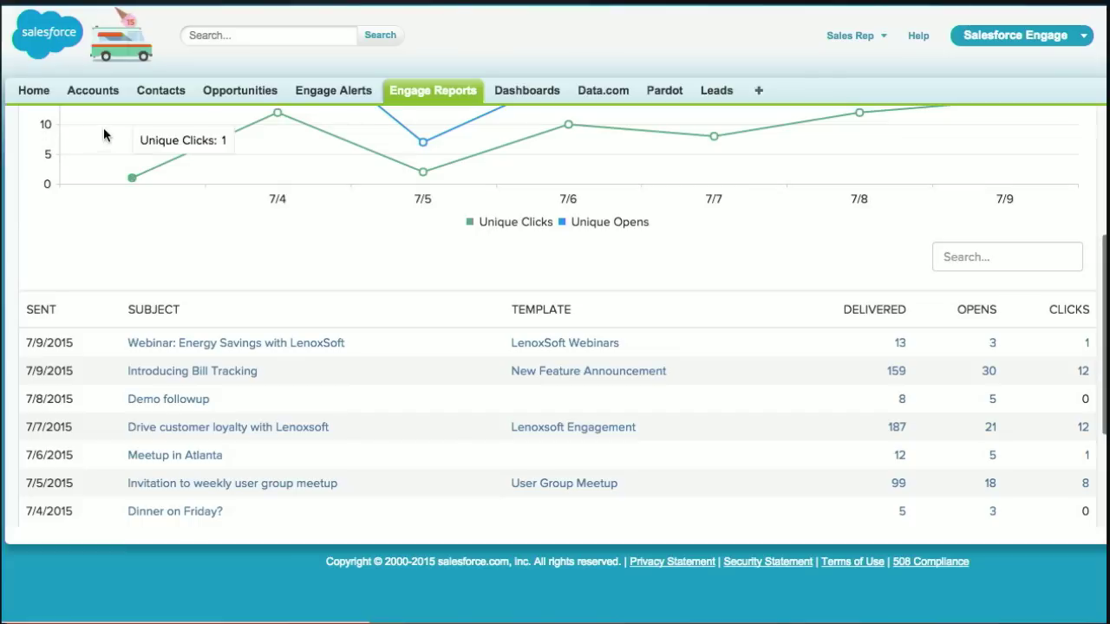
click(330, 95)
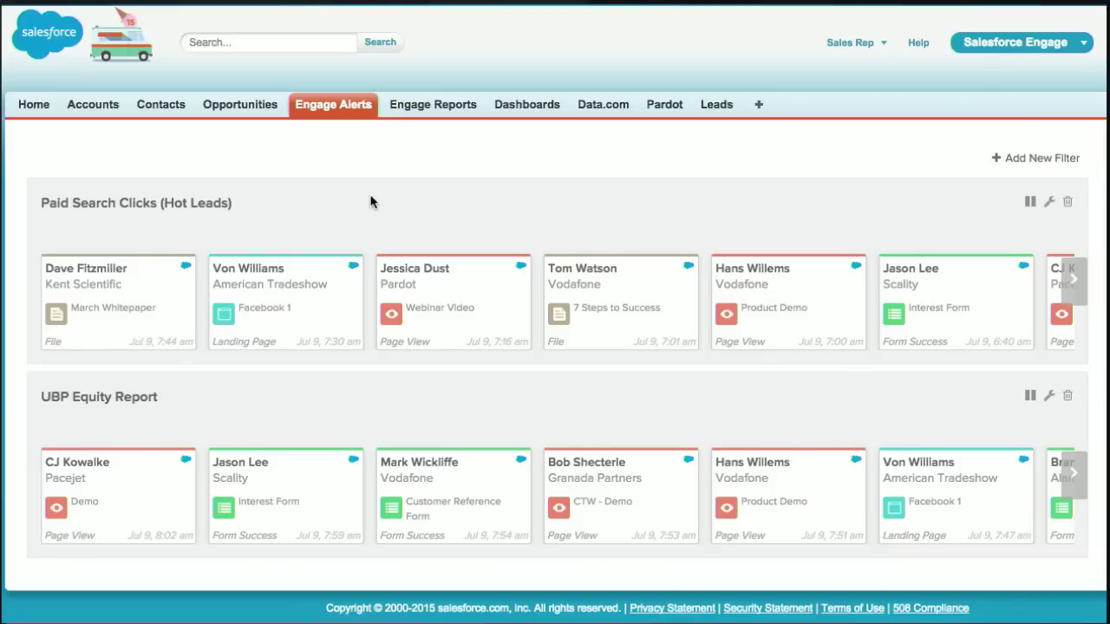
Open the March Whitepaper hot lead's card in the Paid Search Clicks (Hot Leads) stream.
scroll(370, 202, down, 3)
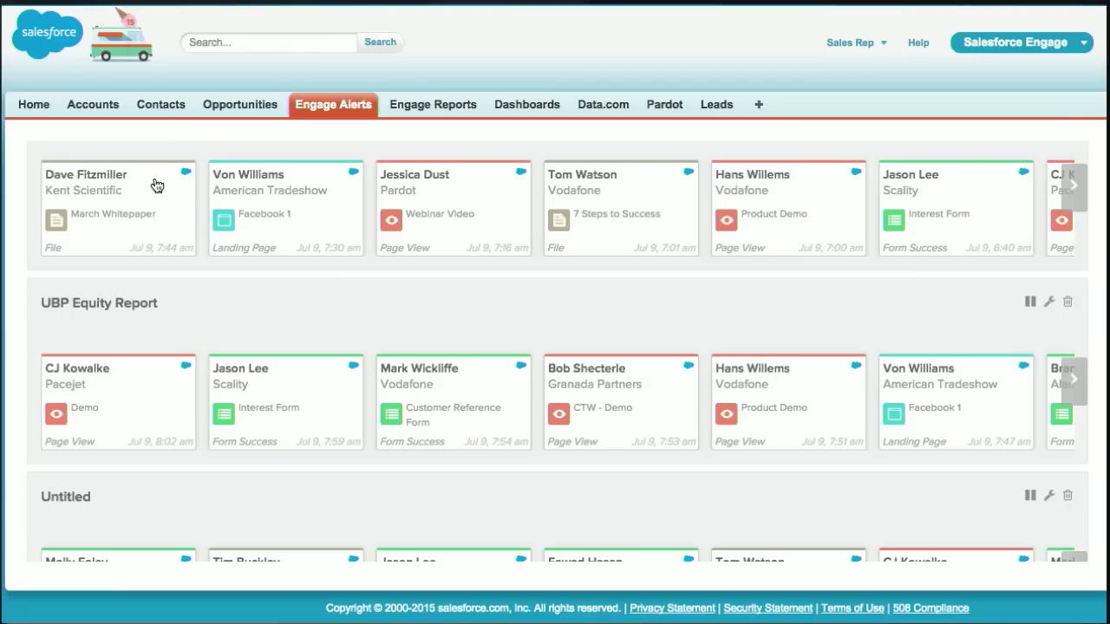
click(156, 185)
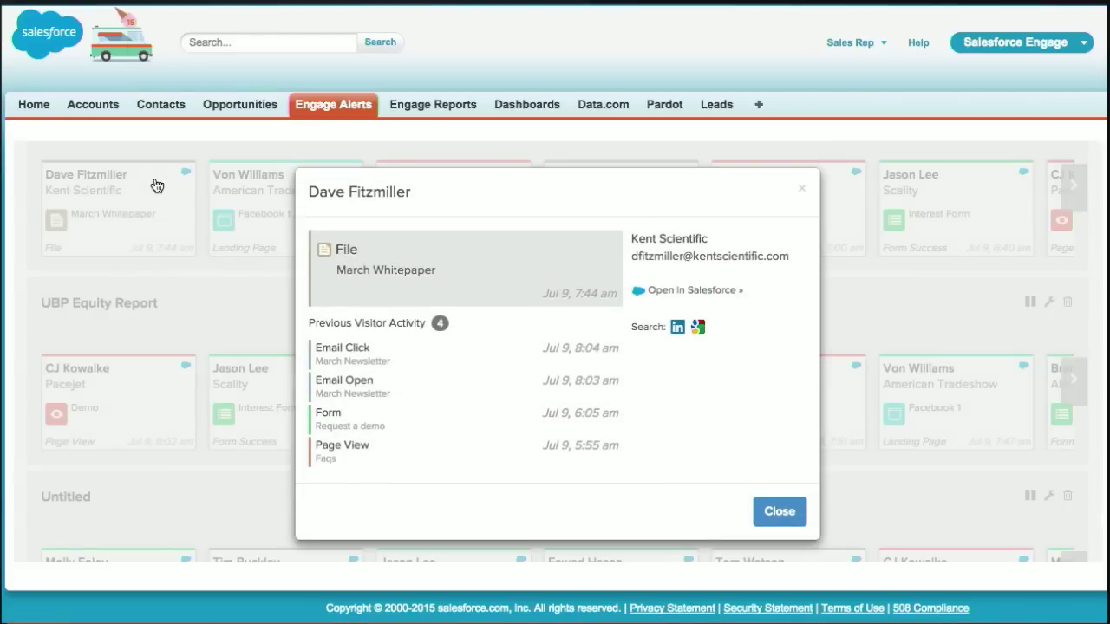